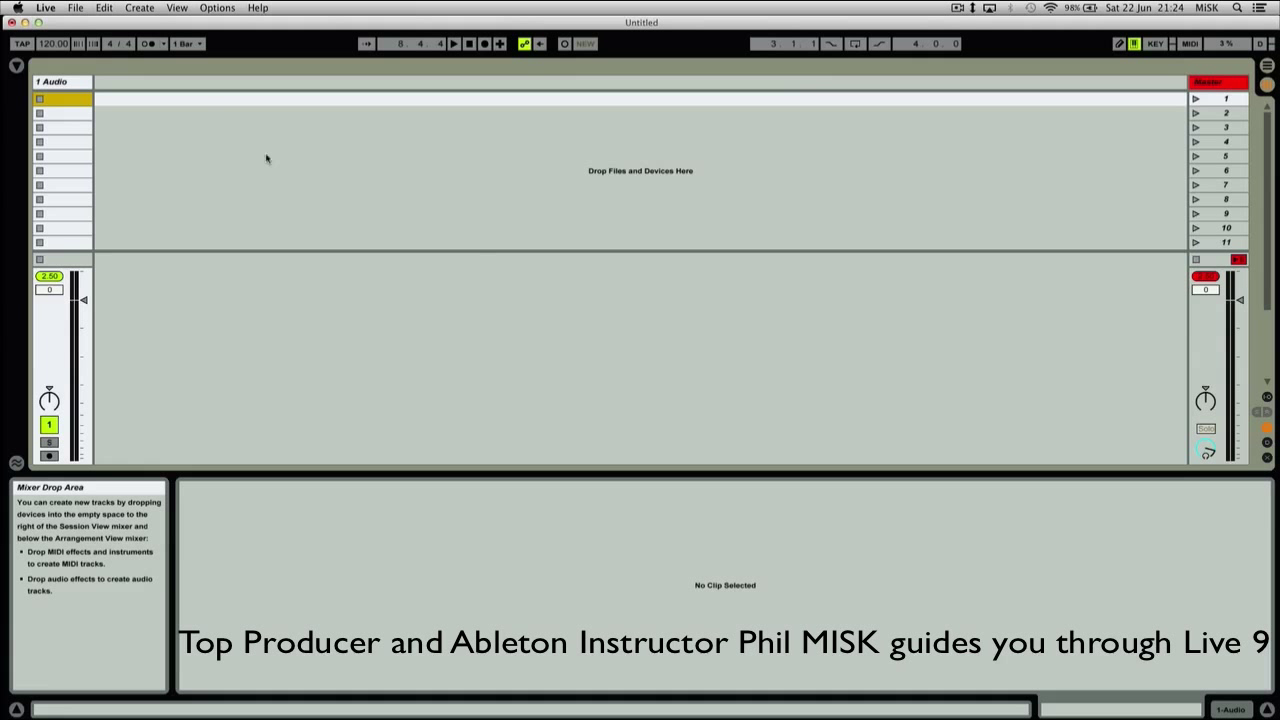
Show the browser panel, listing the Tonal Sounds samples, beside the Session View
click(16, 66)
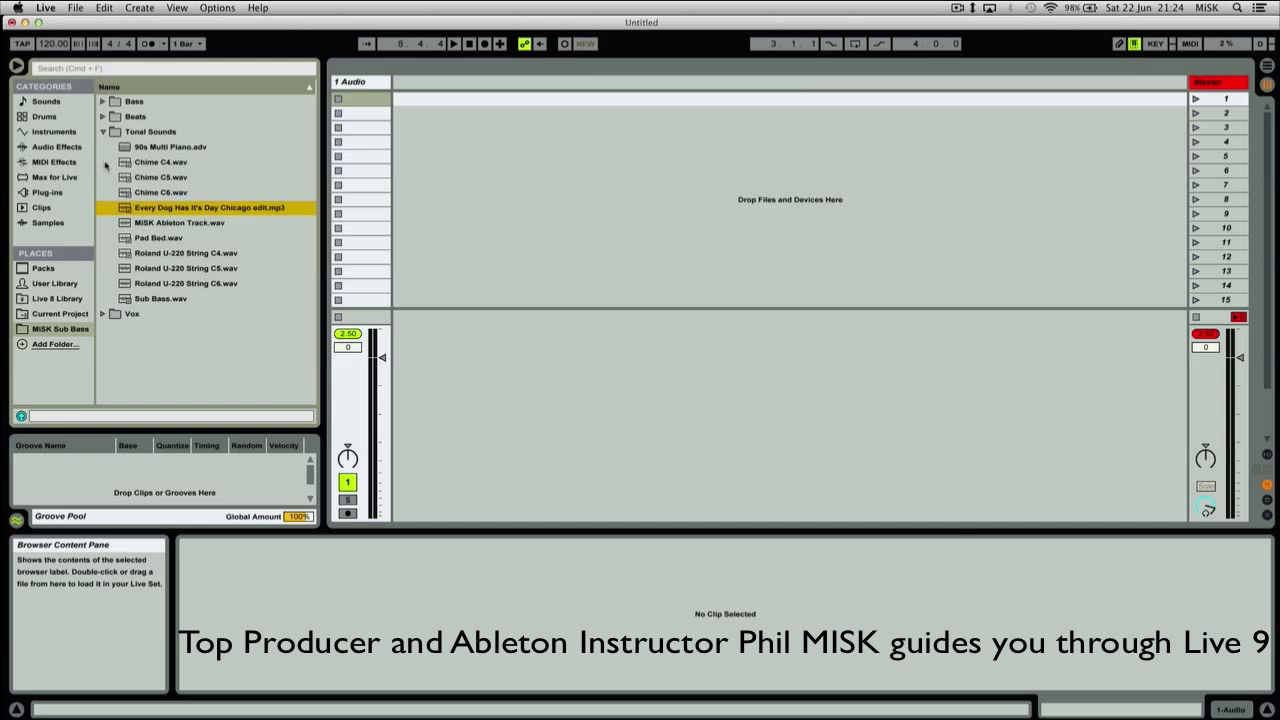
Collapse Tonal Sounds, browse the Sounds and Samples categories, then return to MiSK Sub Bass
click(103, 131)
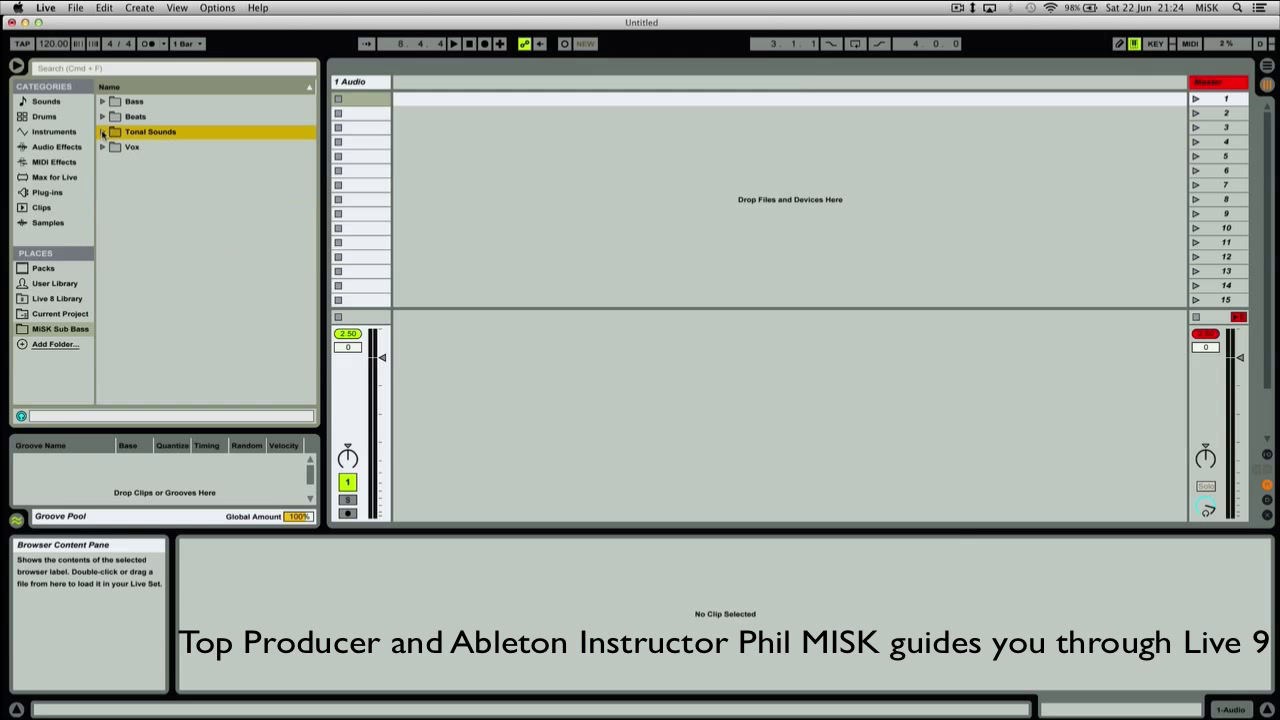
click(44, 101)
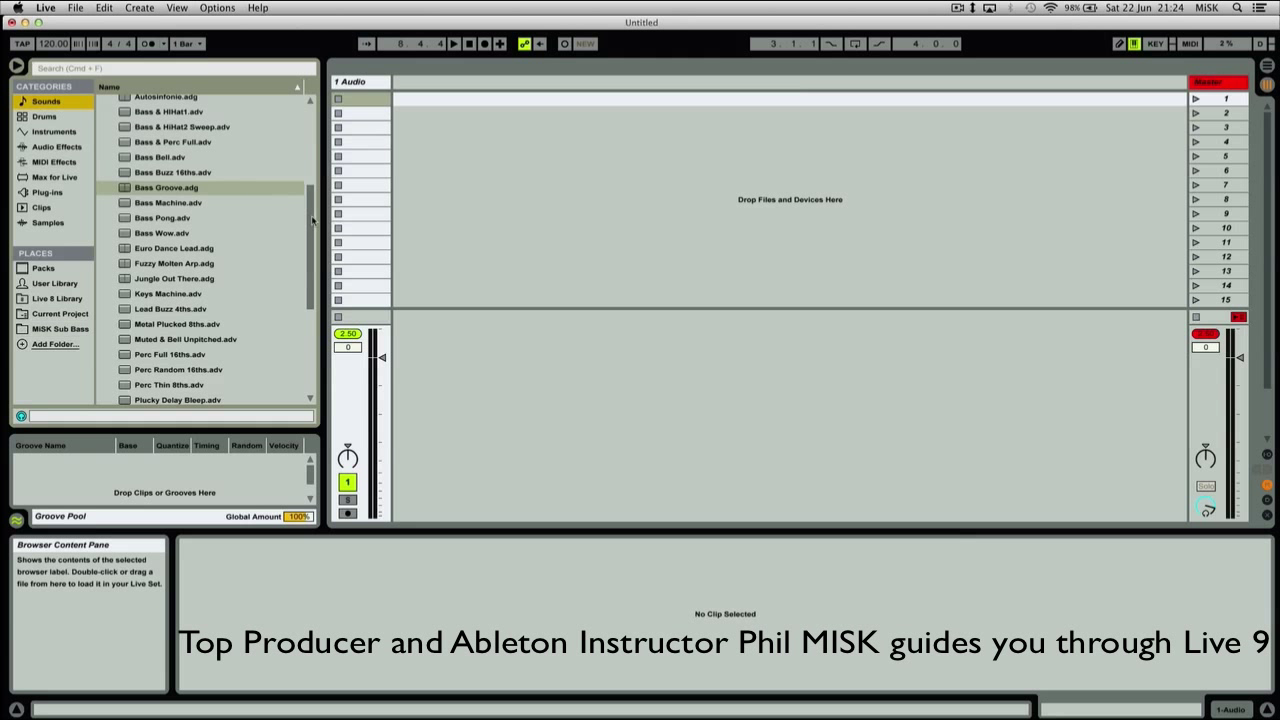
scroll(312, 220, up, 5)
click(123, 68)
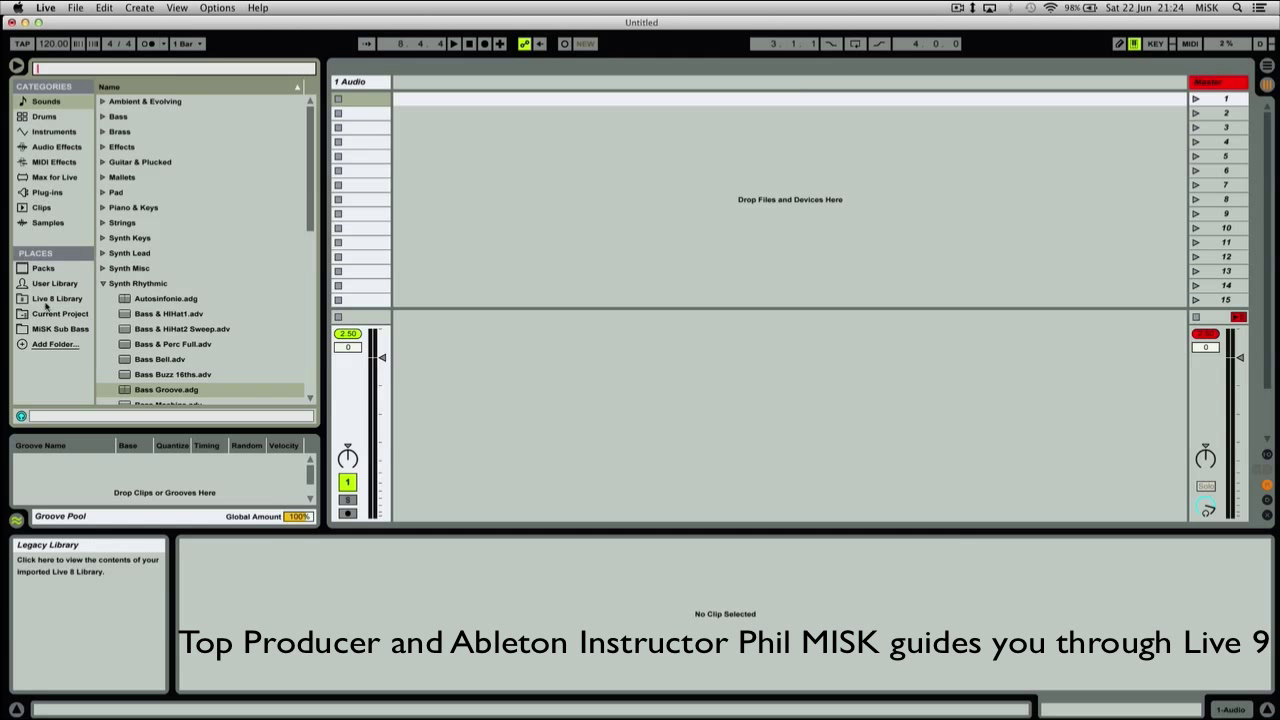
click(45, 223)
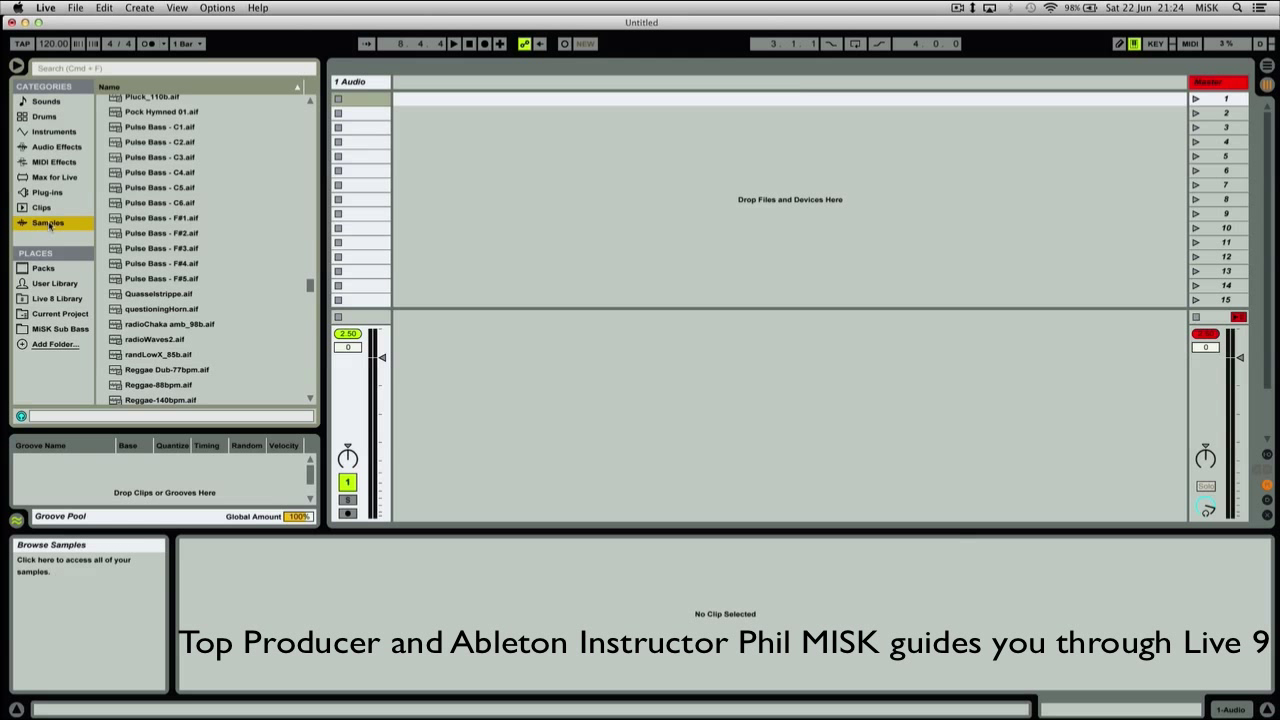
click(37, 335)
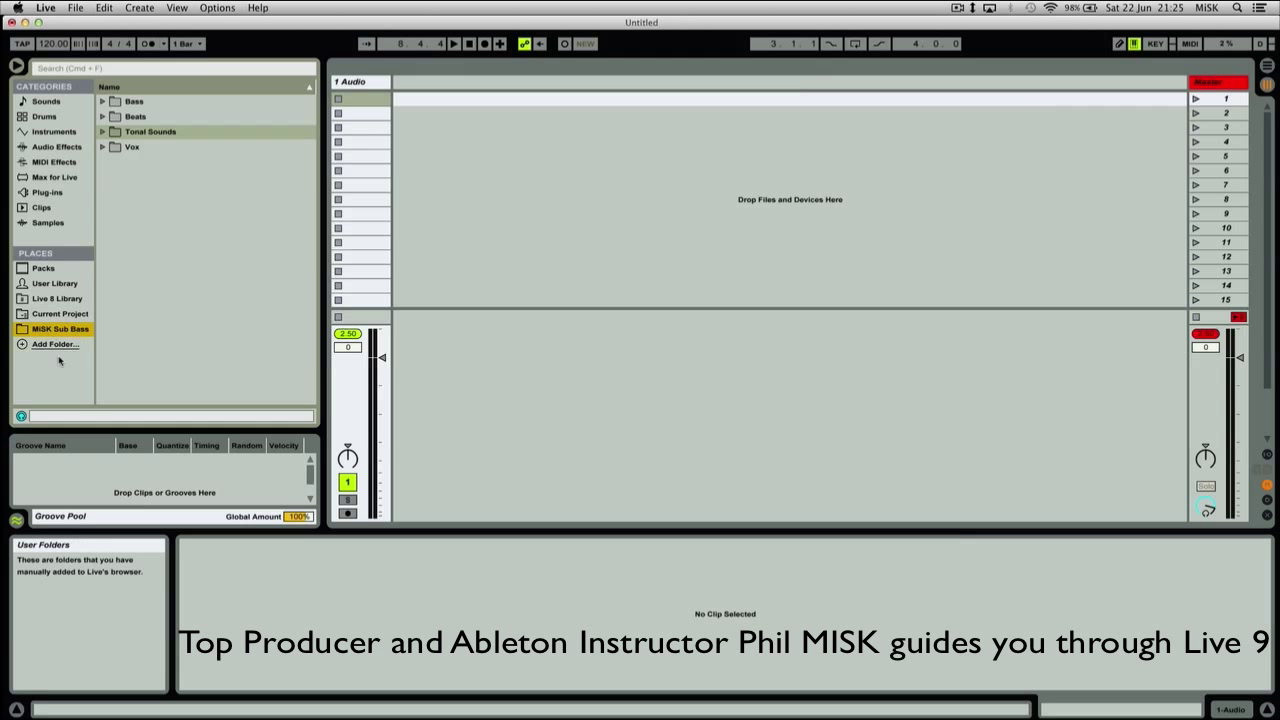
Drag Bongo Disco Loop.wav from Beats > Loops into the first clip slot of 1 Audio
click(103, 117)
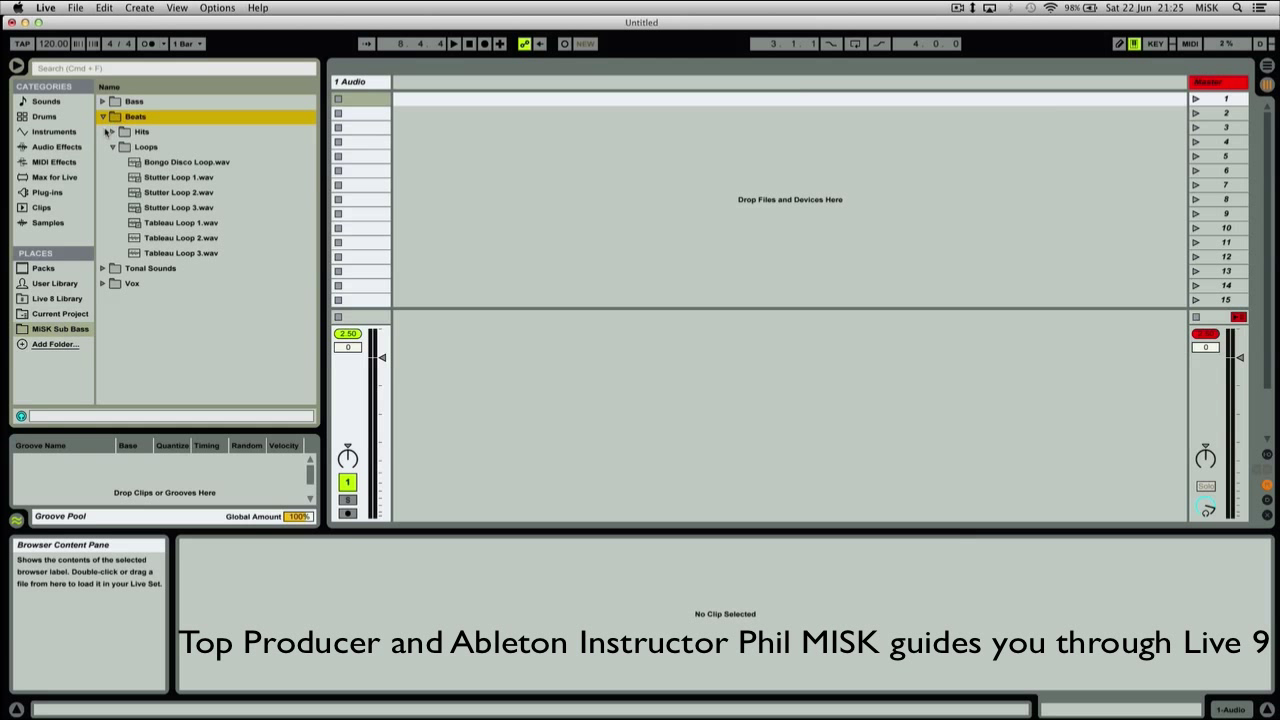
click(114, 148)
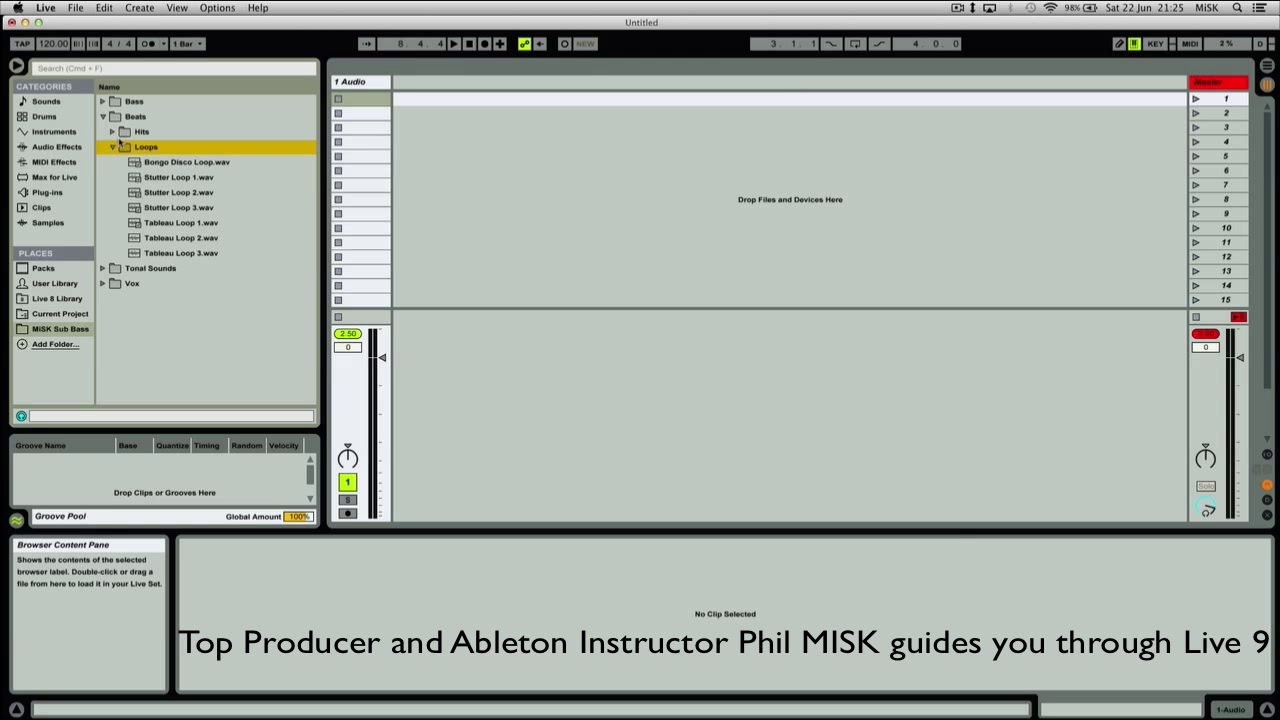
click(176, 163)
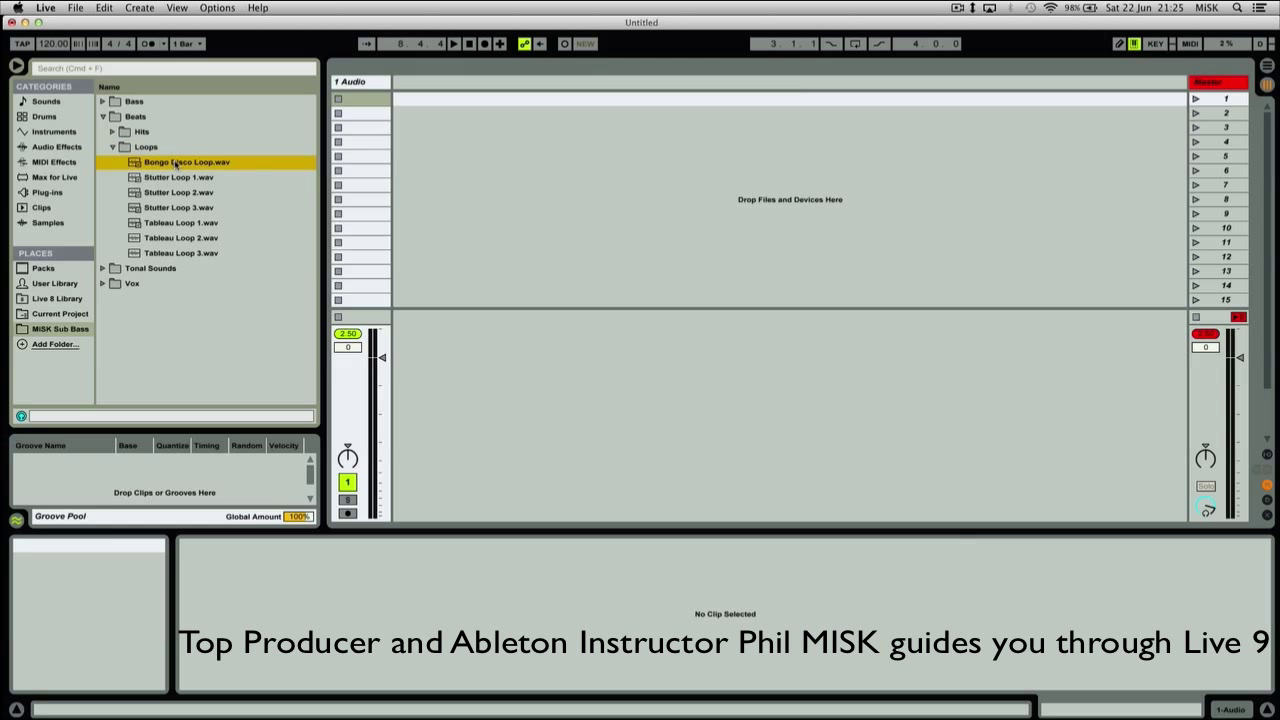
drag(176, 165, 365, 103)
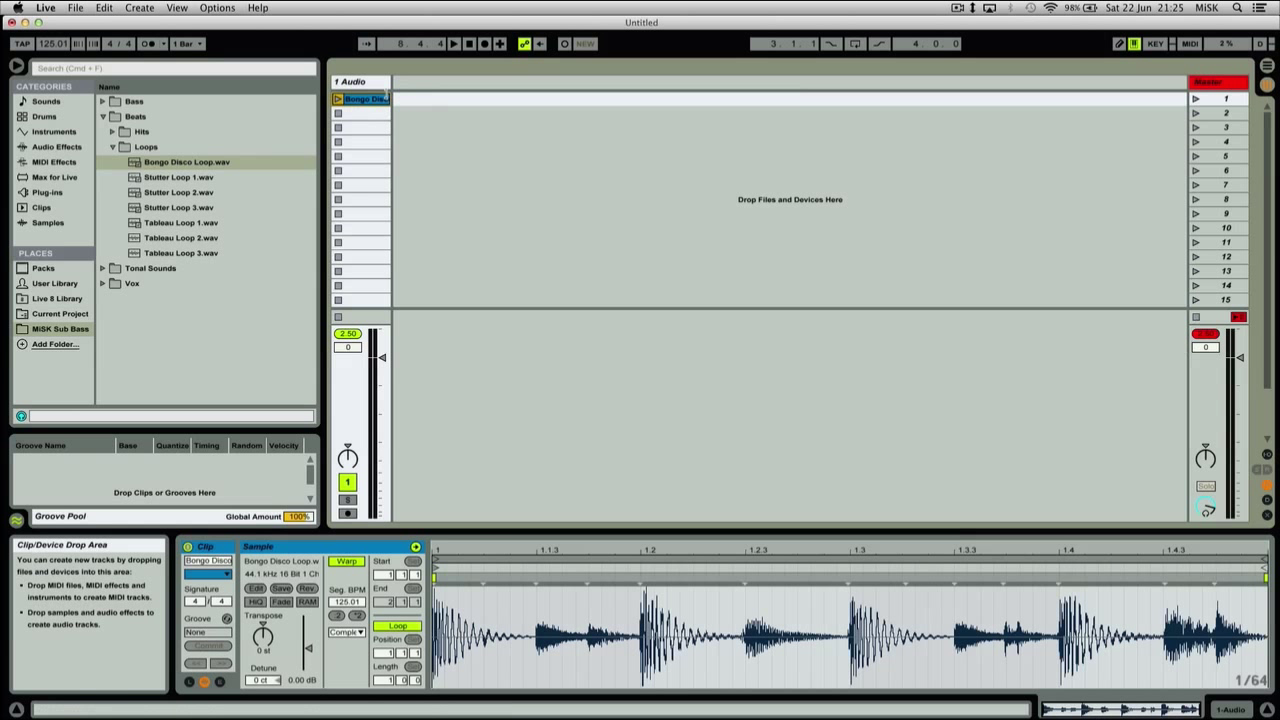
Drop Stutter Loop 1.wav onto a new 2 Audio track, then launch the Bongo Disco clip
click(165, 178)
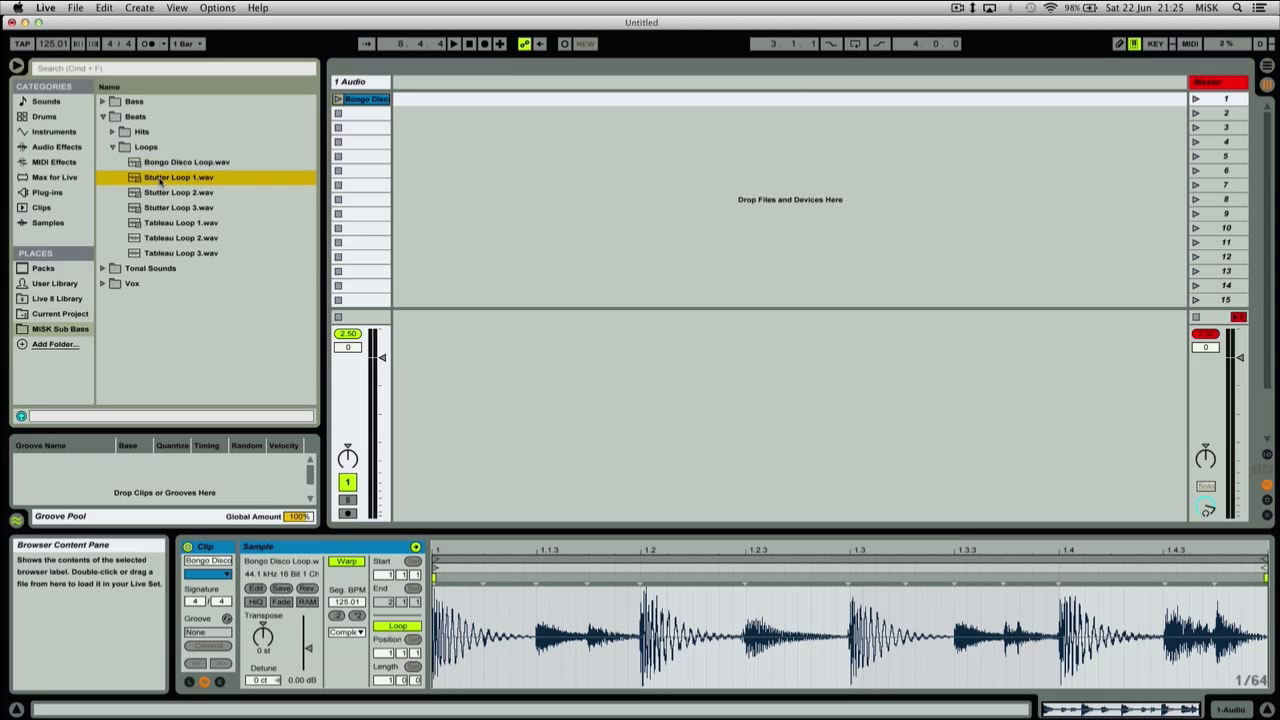
drag(165, 178, 433, 100)
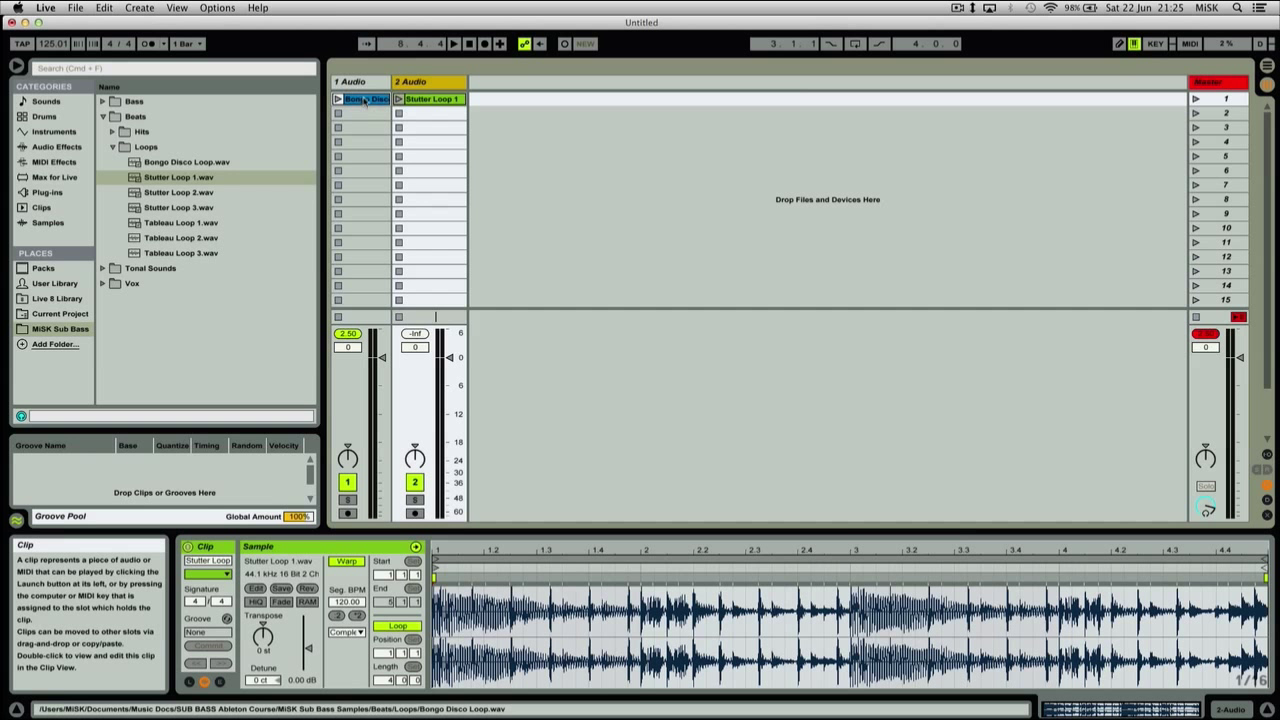
mouse_move(370, 100)
mouse_down()
mouse_move(364, 129)
mouse_move(368, 101)
mouse_up()
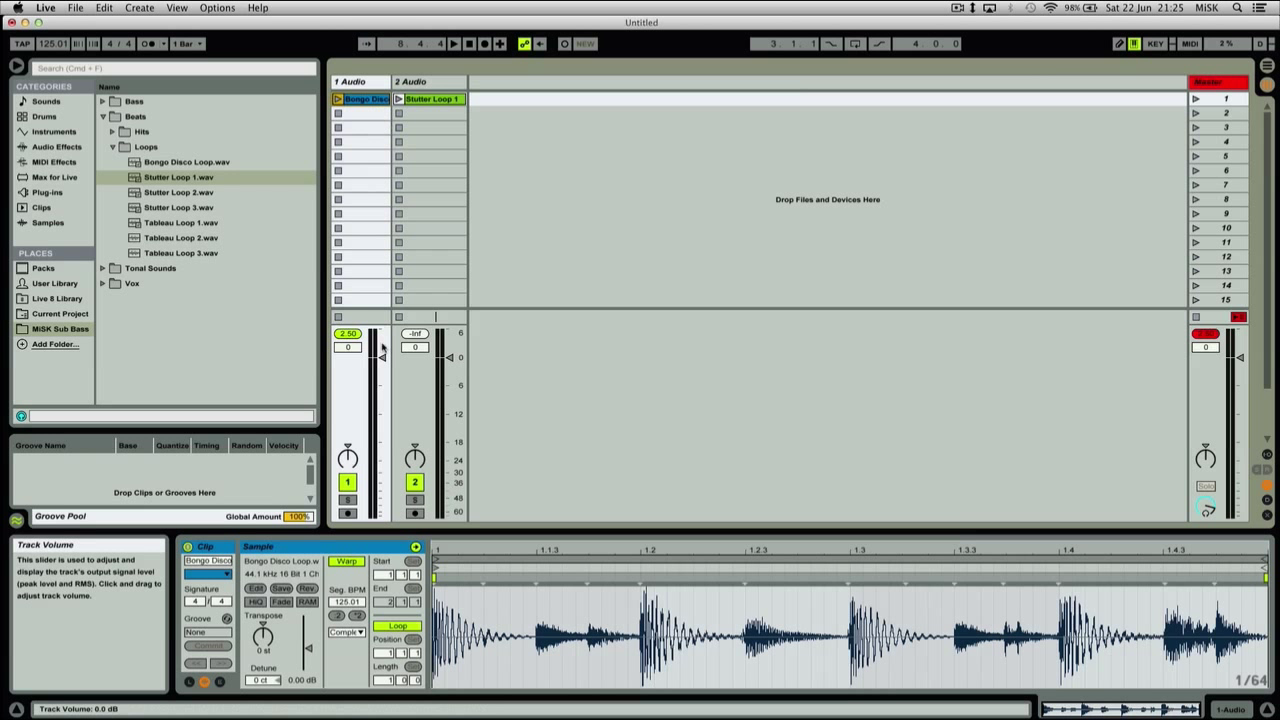
click(338, 99)
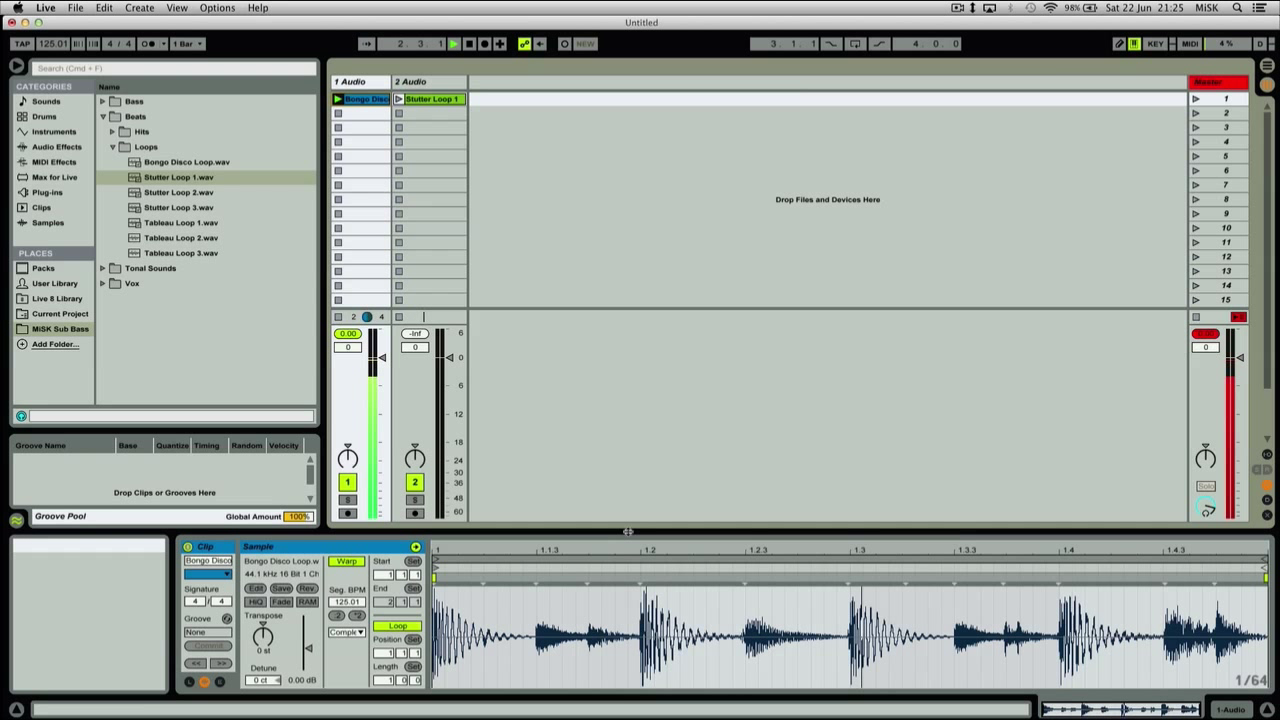
Enlarge the clip detail area, preview Stutter Loop 1 and Bongo Disco Loop, and lower the tempo toward 100
drag(628, 531, 626, 515)
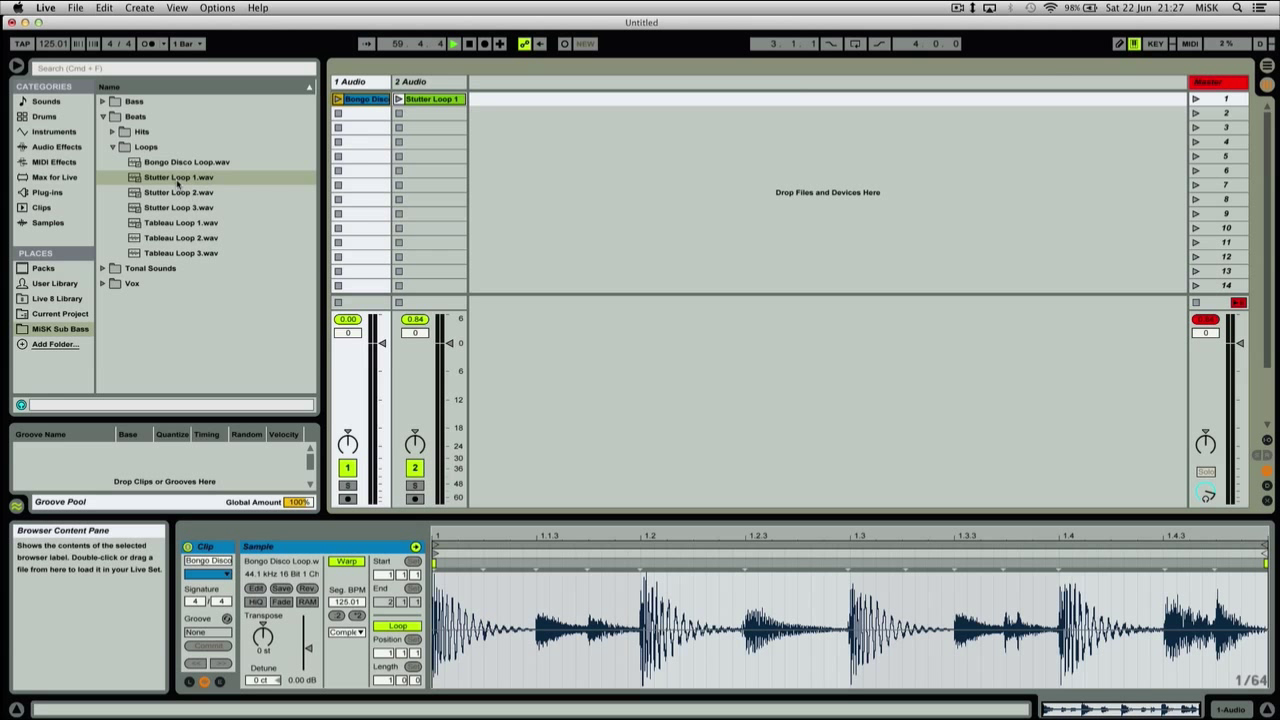
click(178, 178)
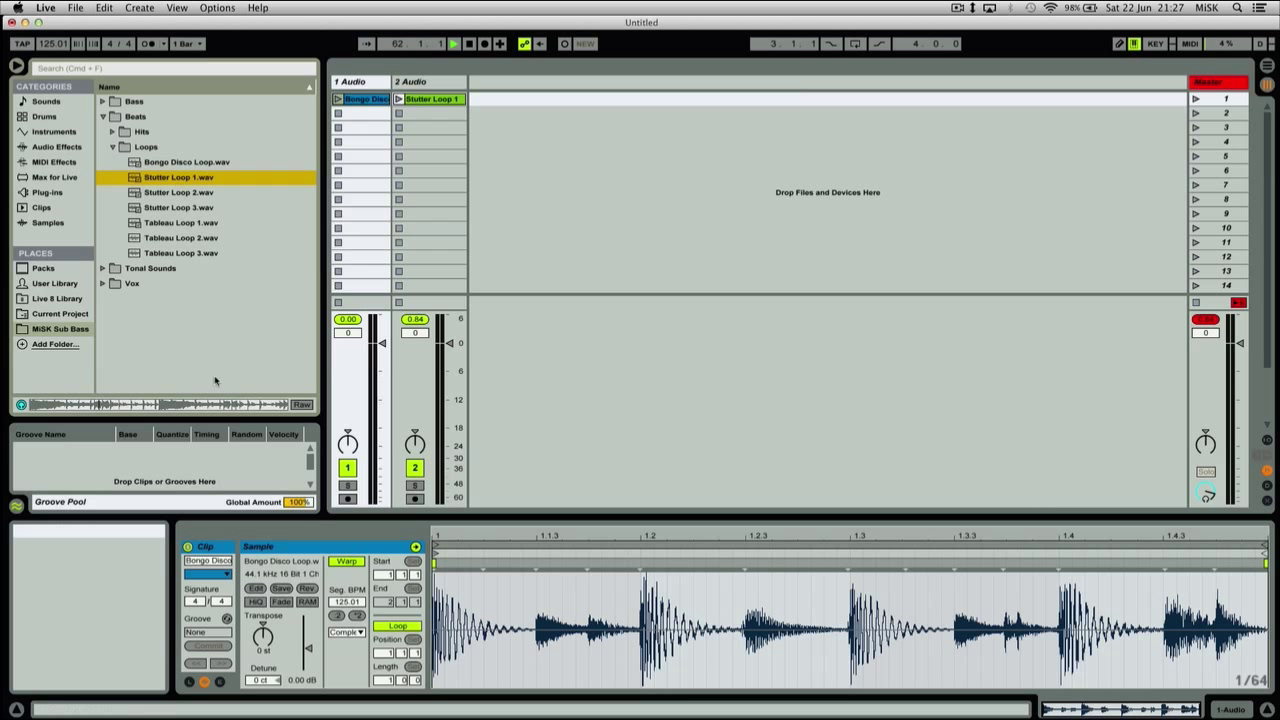
click(180, 162)
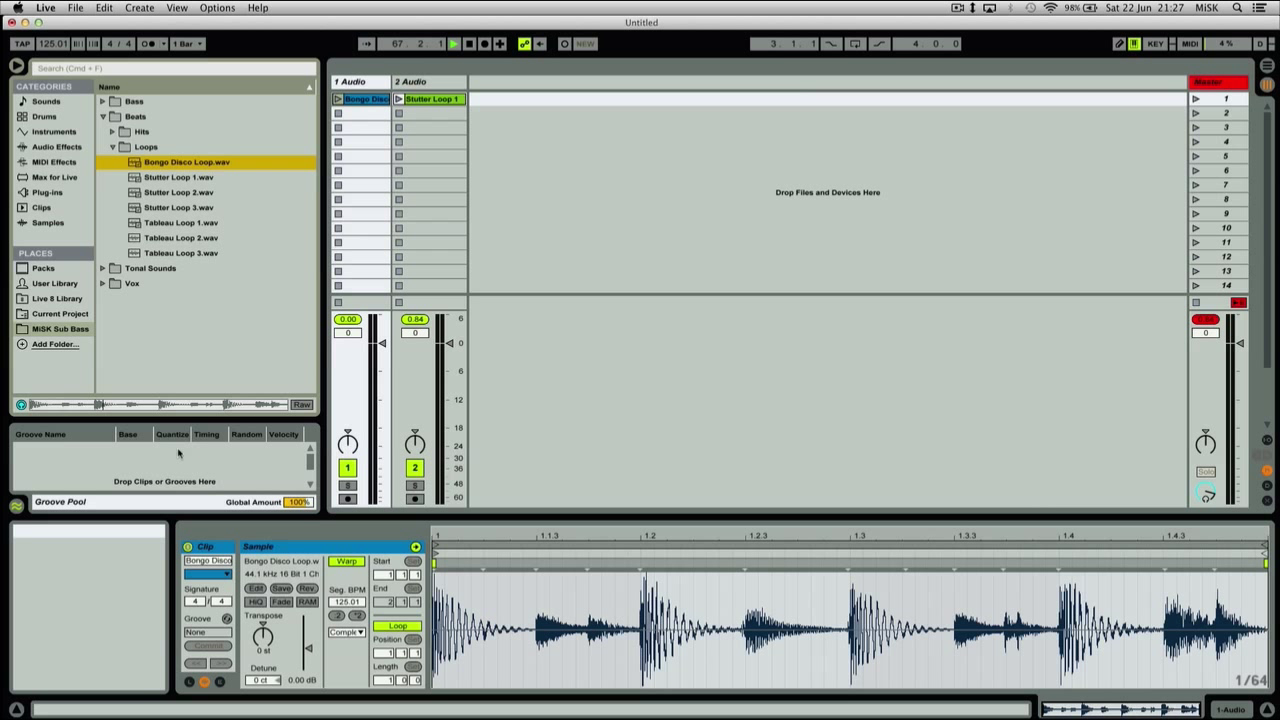
click(53, 44)
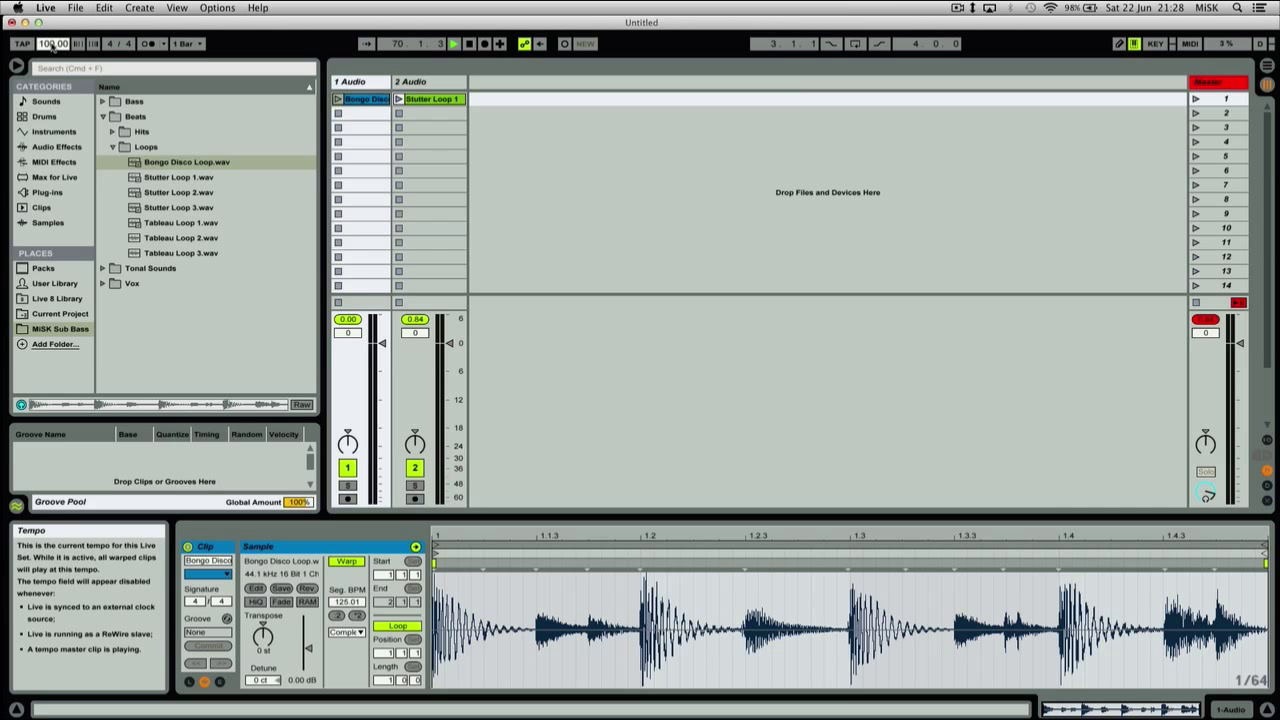
Launch the Bongo Disco clip on 1 Audio with the tempo at 100.00
click(338, 99)
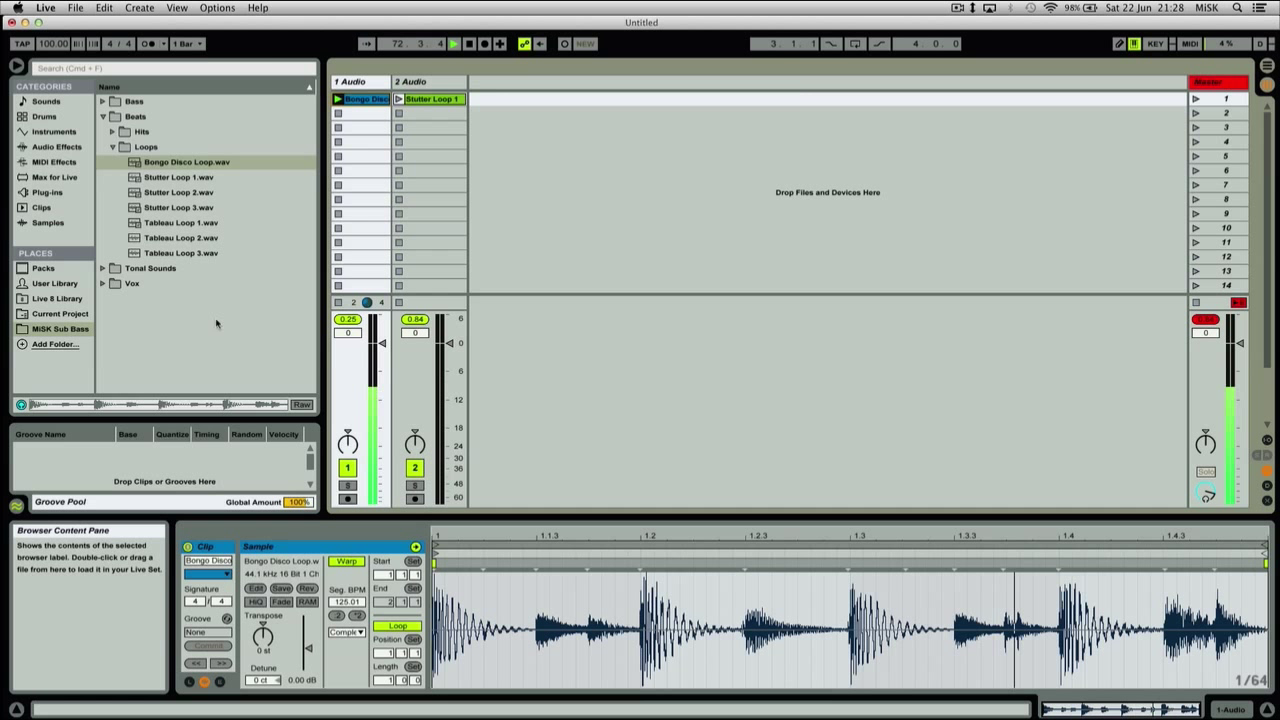
key(super+comma)
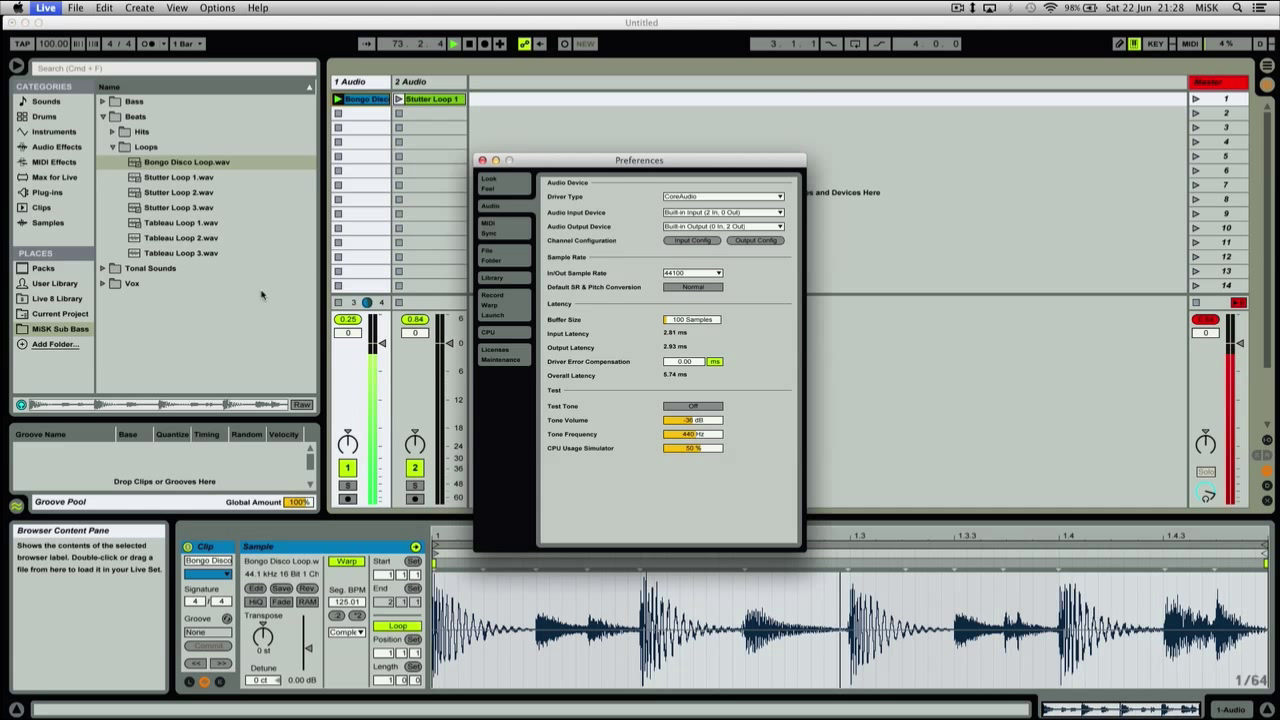
click(510, 302)
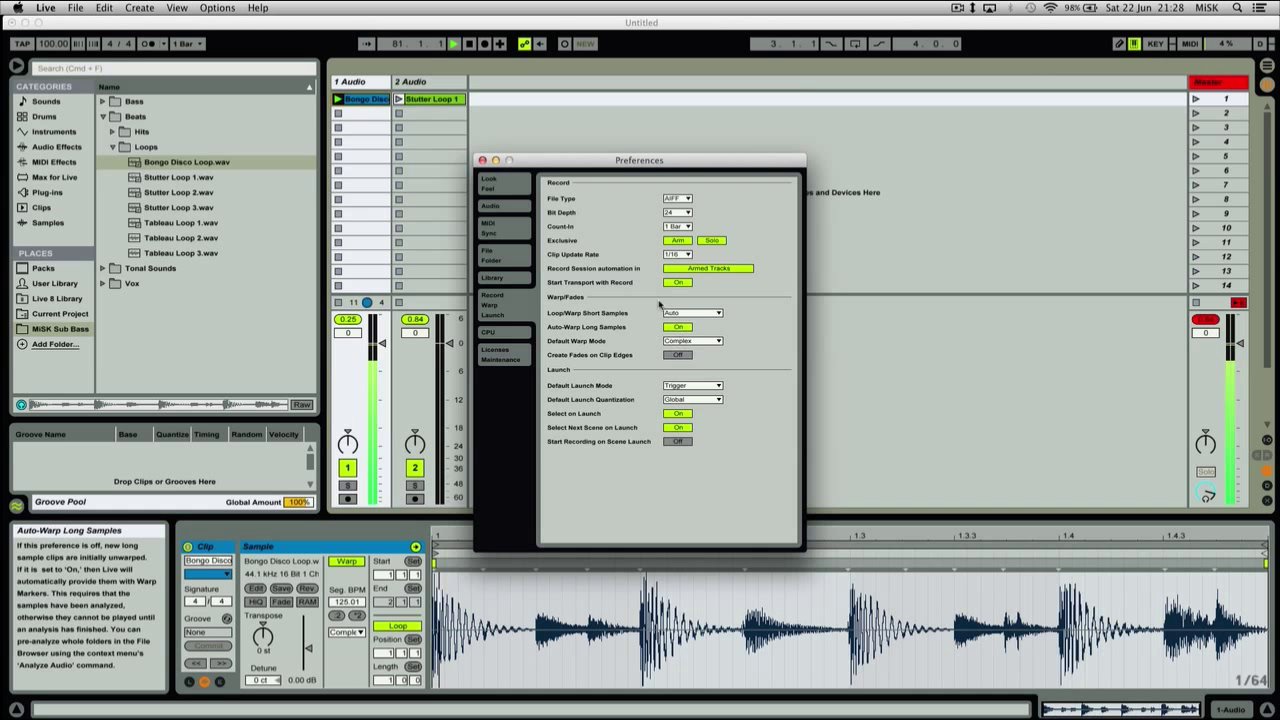
click(481, 160)
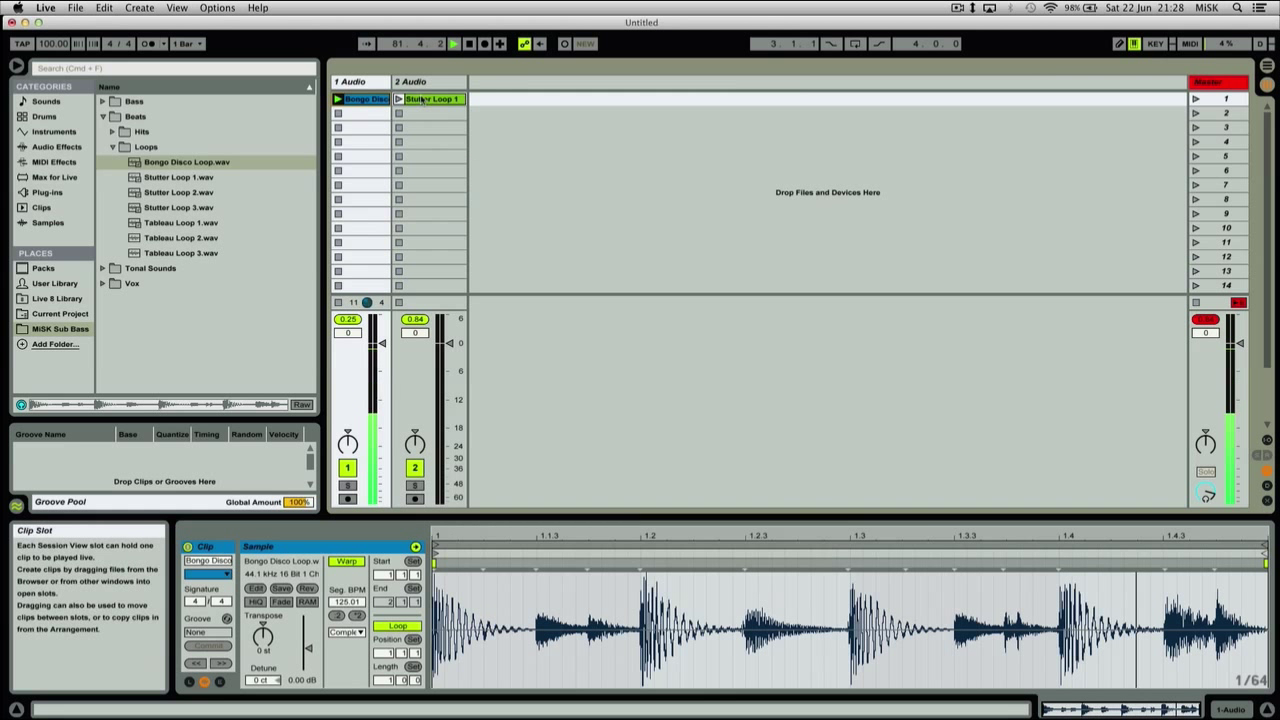
Restart playback and preview Stutter Loop 1, Tableau Loop 1 and Stutter Loop 2 in Loops
click(470, 45)
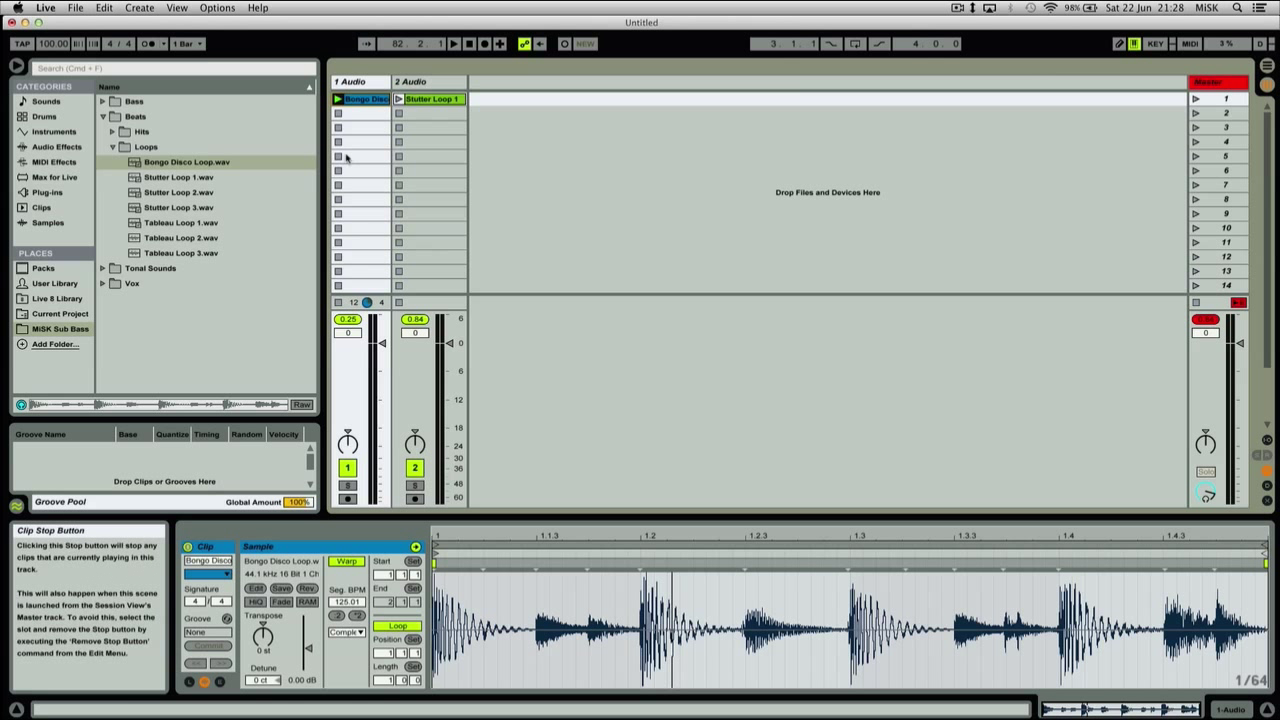
key(space)
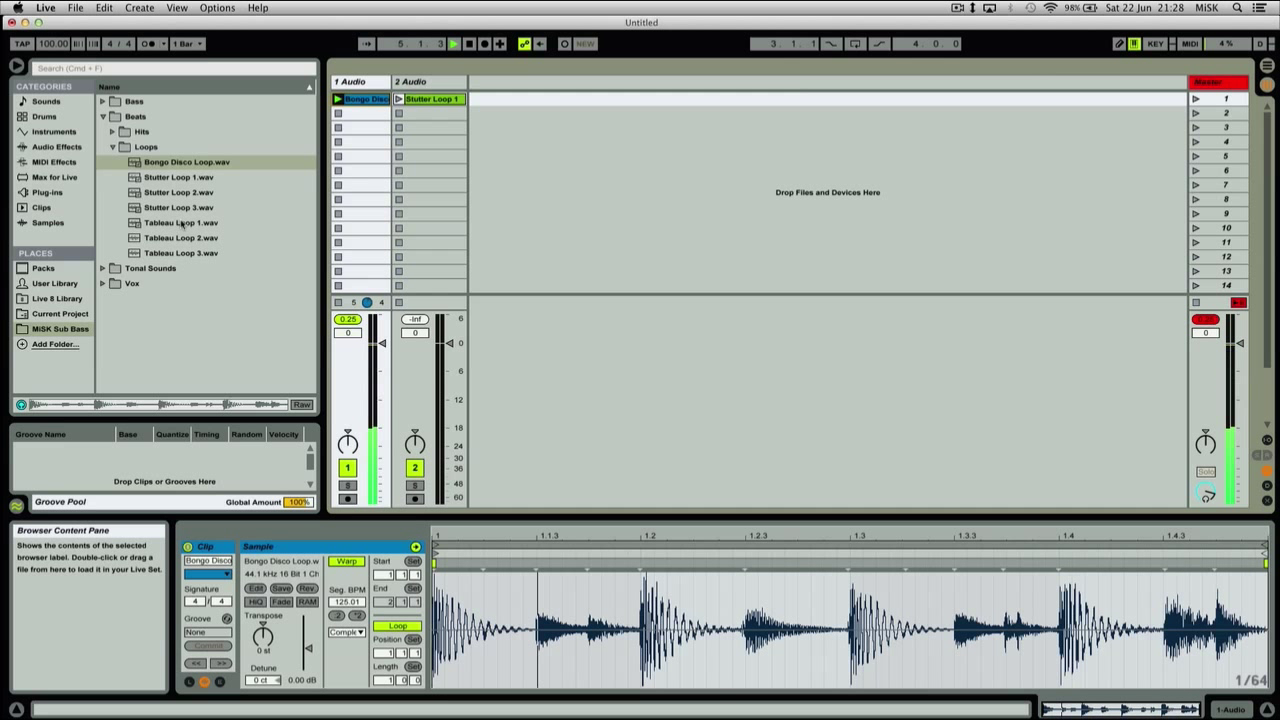
key(Down)
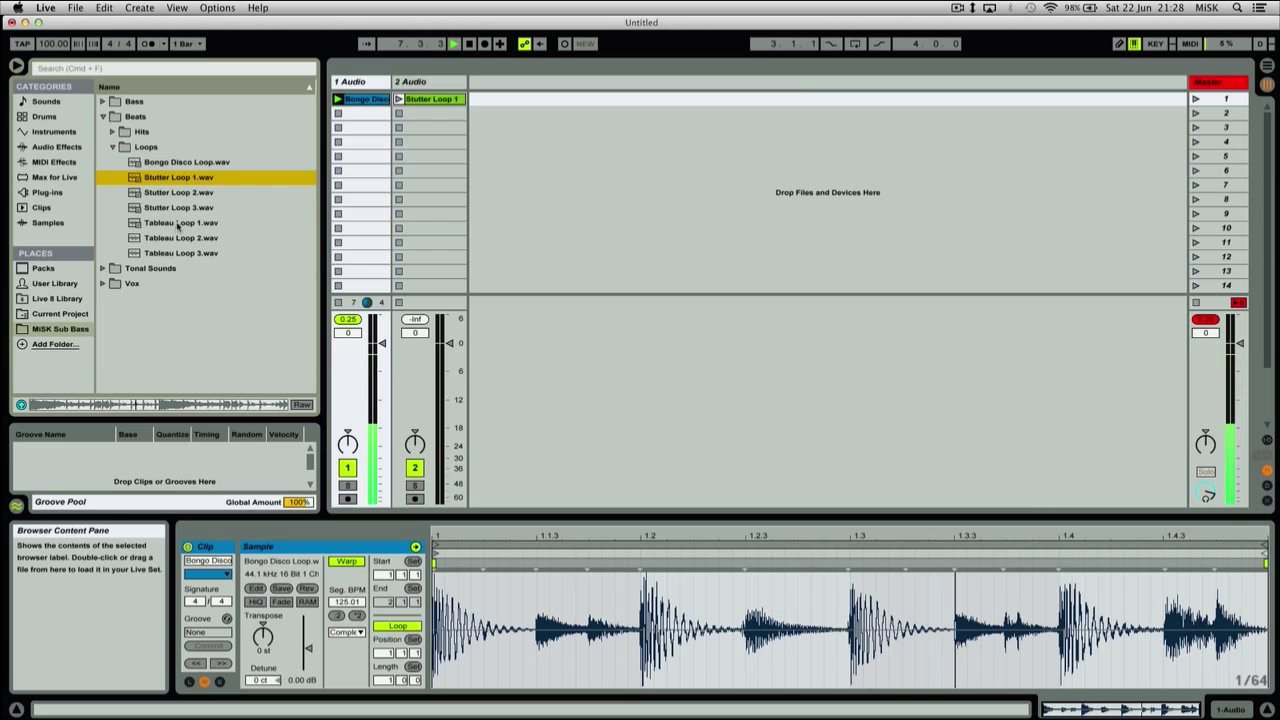
key(Down)
key(Down)
key(Down)
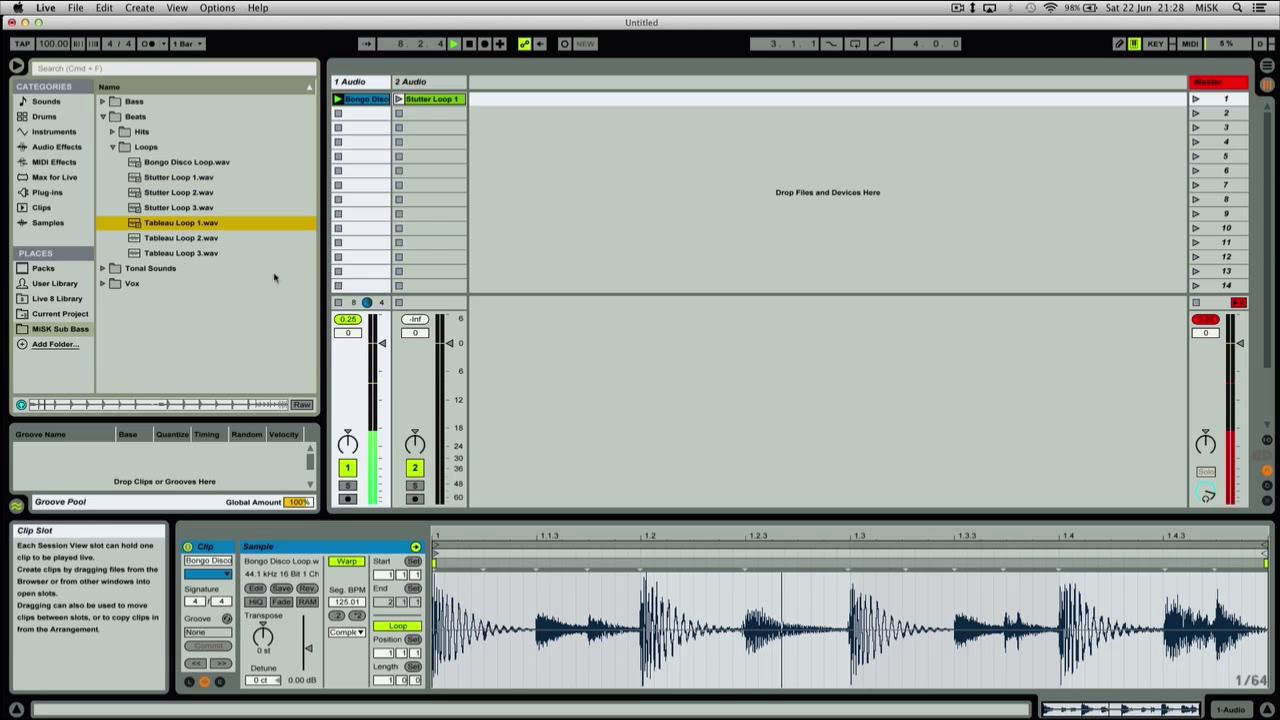
click(176, 192)
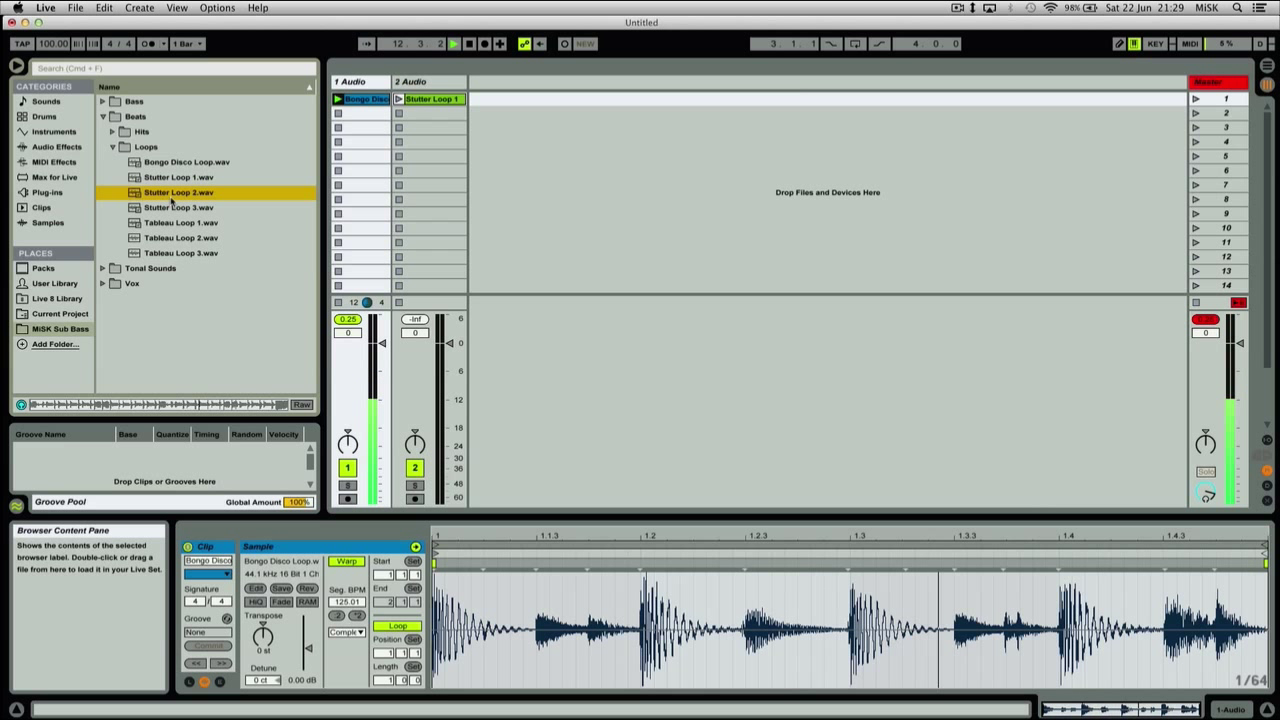
Raise the tempo to 130 while previewing Stutter Loop 2, Stutter Loop 3 and Tableau Loop 1
drag(53, 43, 53, 13)
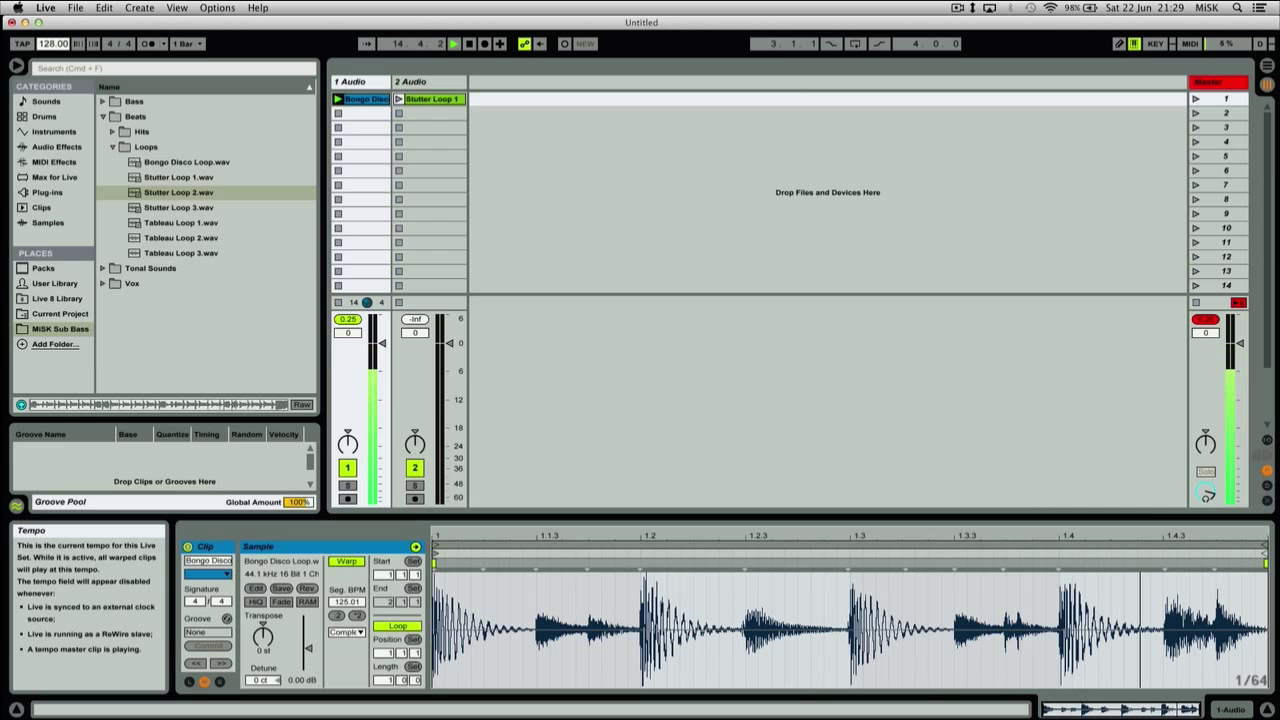
click(161, 194)
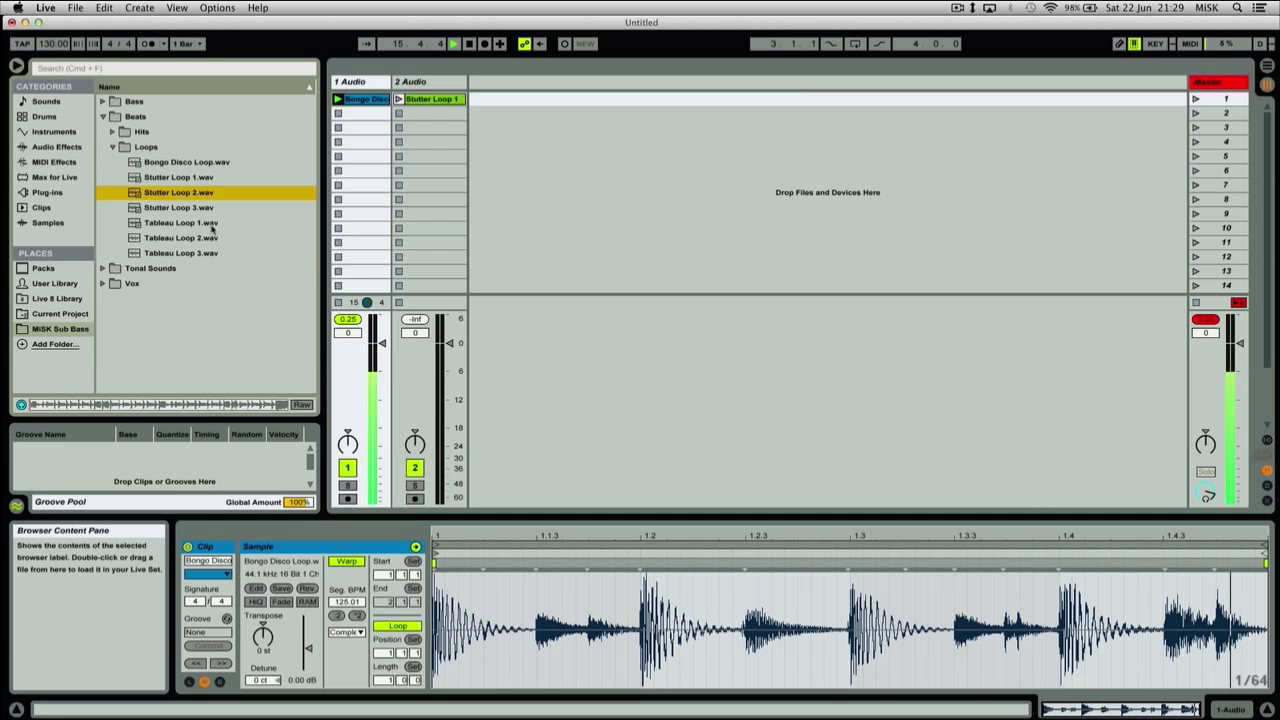
click(161, 208)
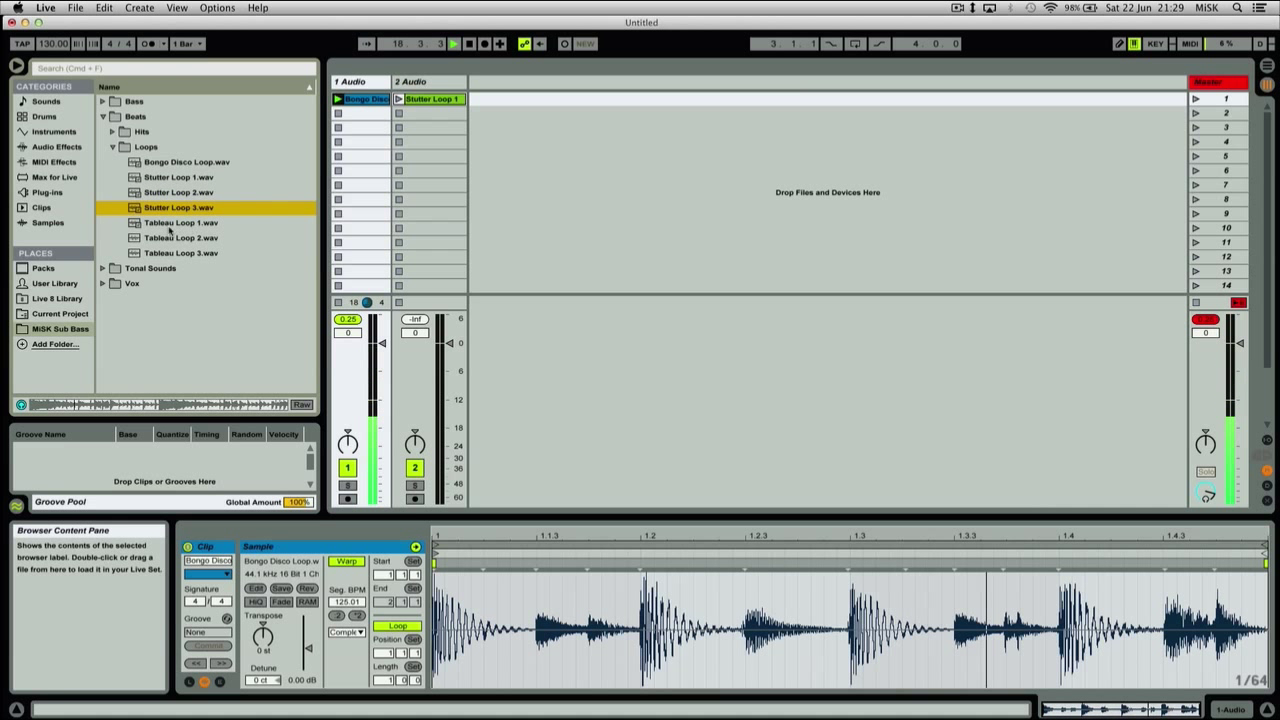
click(171, 227)
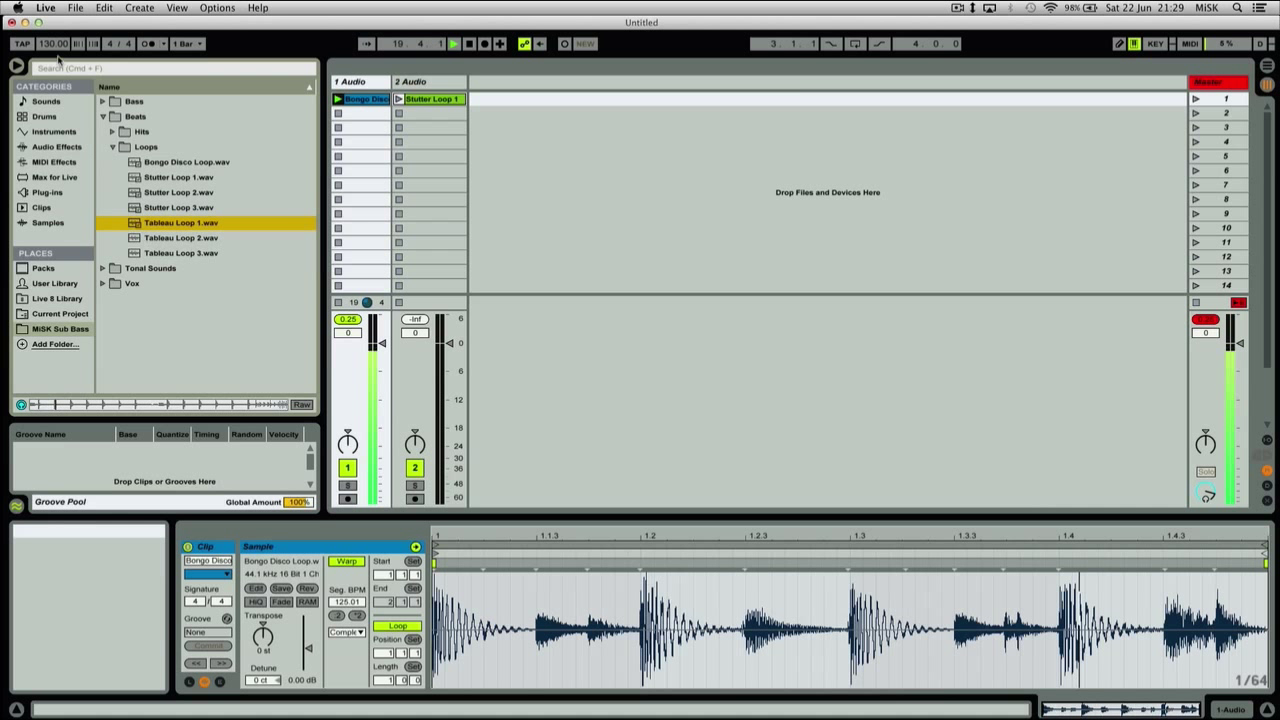
Stop playback and show the Stutter Loop 1 clip's sample details on 2 Audio (Seg. BPM 120.00)
click(468, 43)
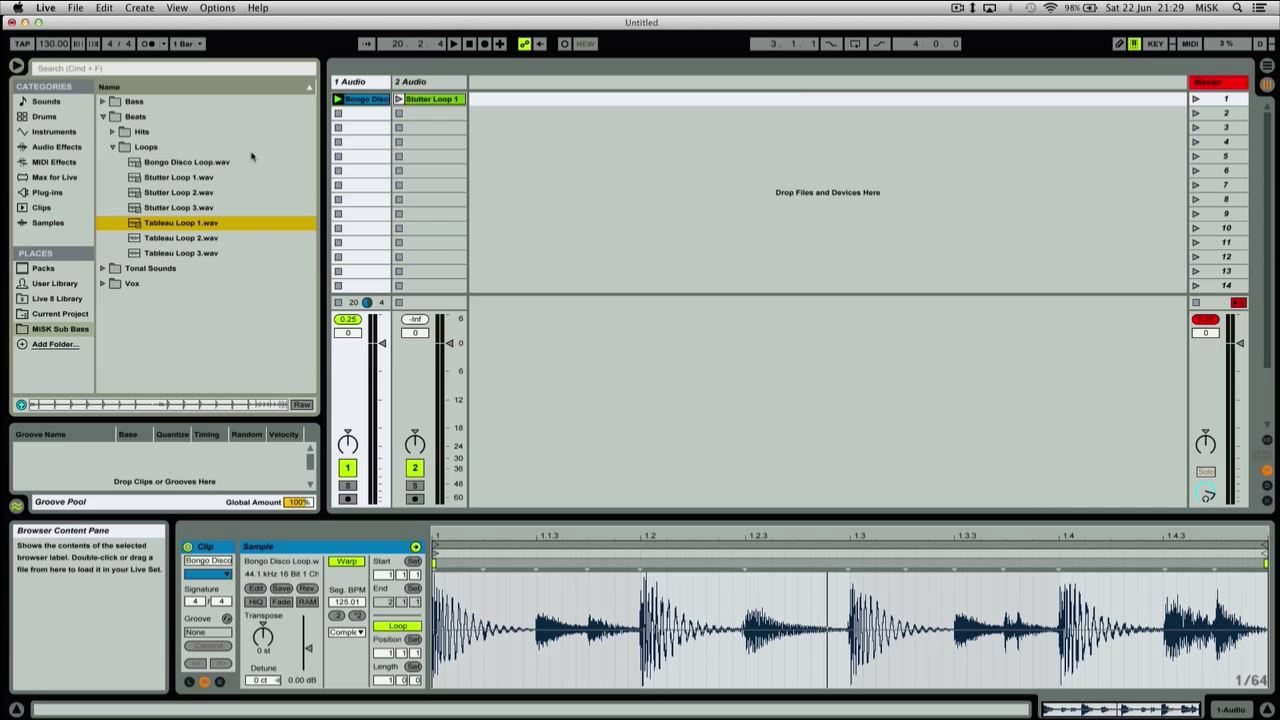
click(430, 99)
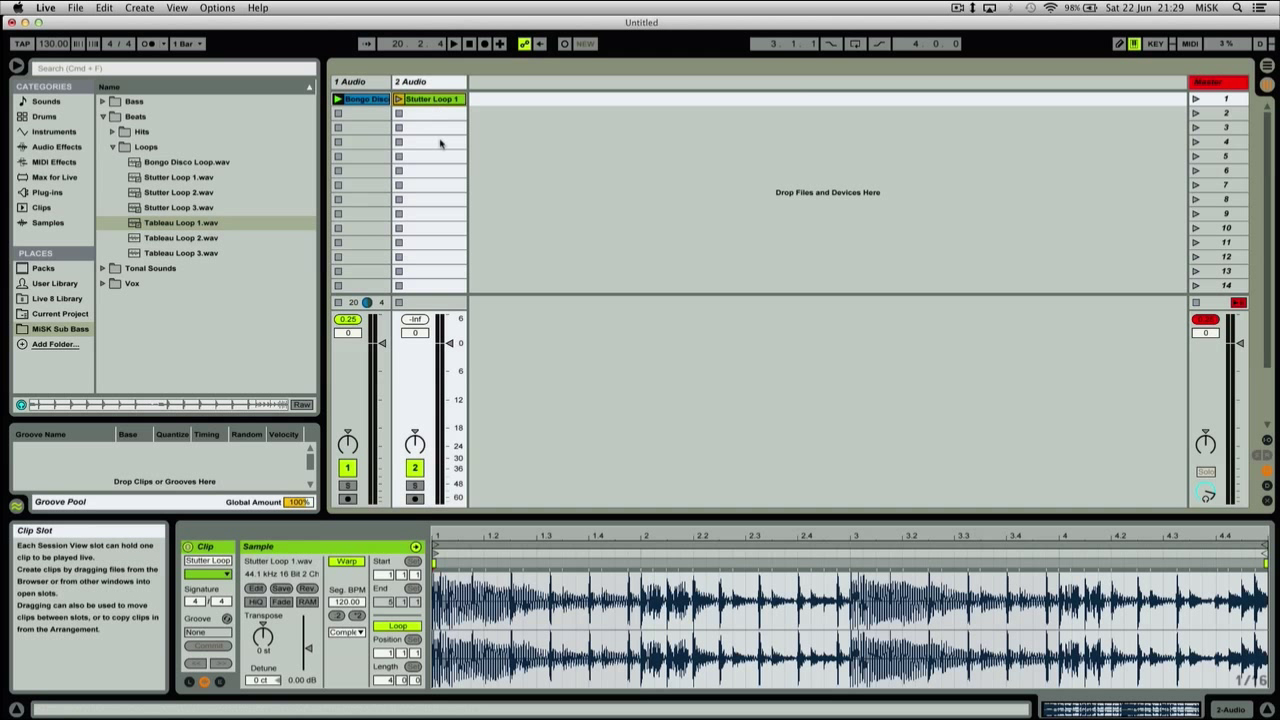